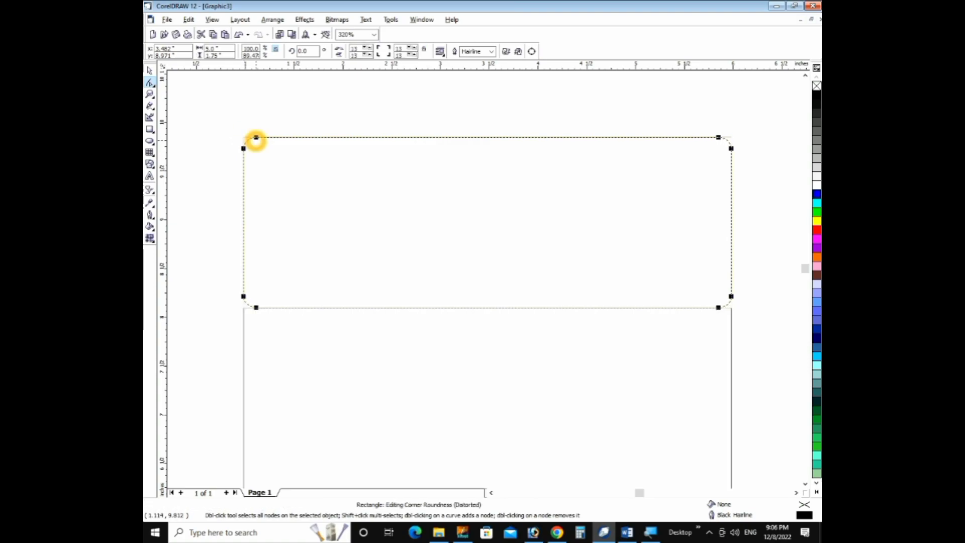
- Round all corners of the header rectangle to 20 and fill it with white
key("space")
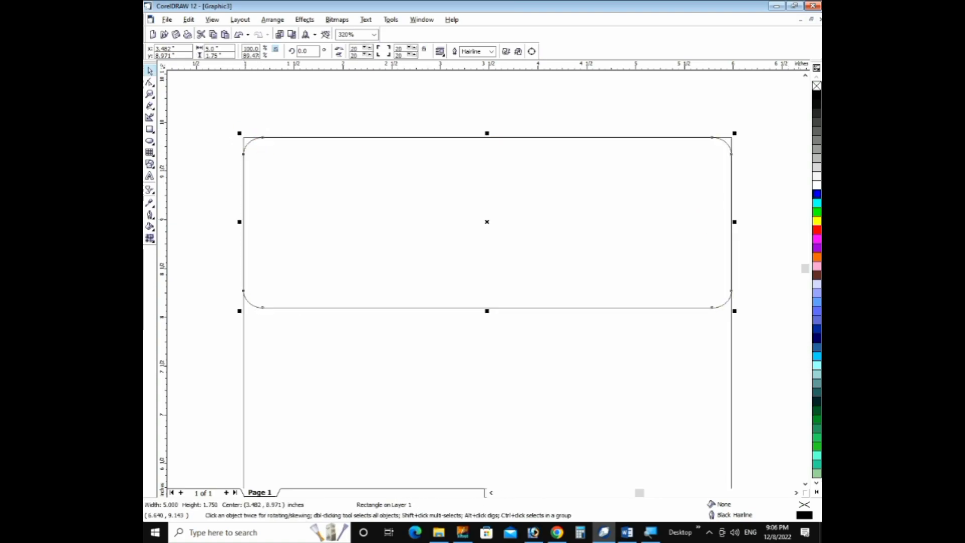
left_click(817, 186)
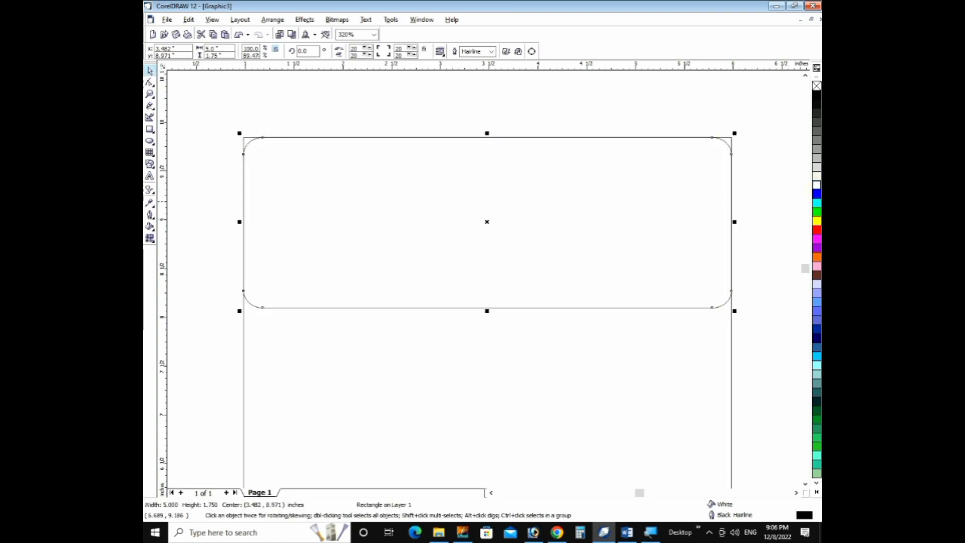
- Place a copy of the header shape slightly below the original and fill the copy behind with black as a shadow
left_click_drag(611, 281, 612, 286)
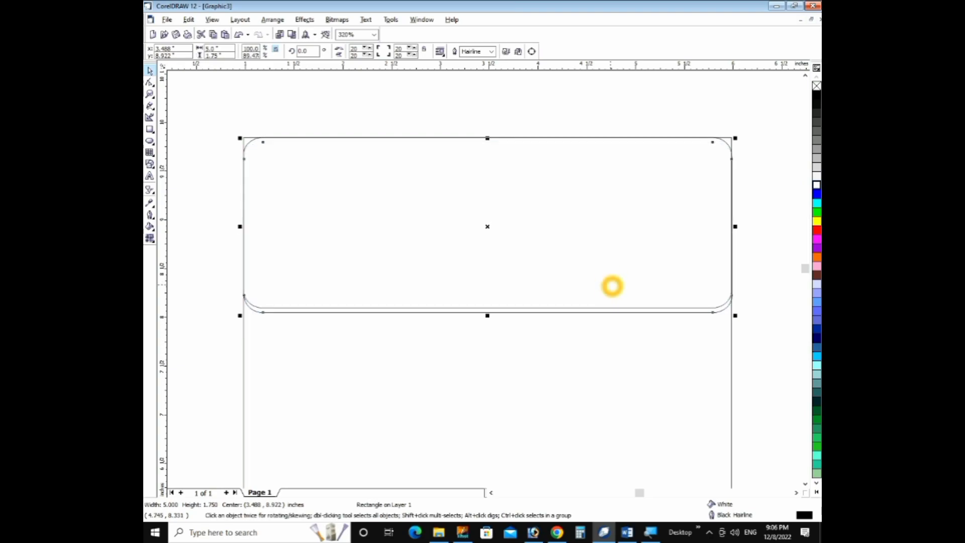
left_click(644, 329)
left_click(651, 312)
left_click(817, 96)
left_click(774, 131)
- Draw a rectangle about 0.84 by 0.38 inches below the header and align it to the outer frame's left edge
key("shift+F4")
left_click_drag(350, 137, 564, 394)
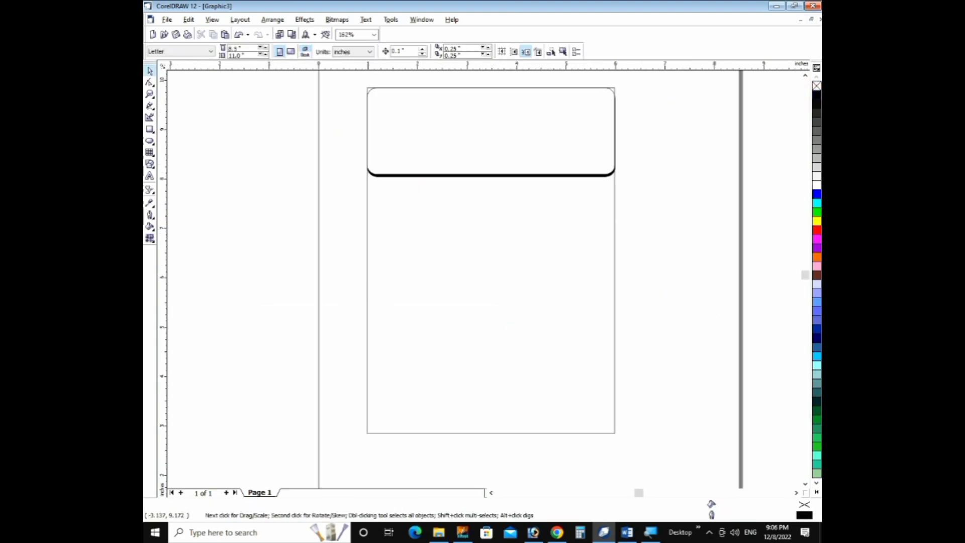
left_click(150, 129)
left_click_drag(372, 182, 413, 200)
left_click(151, 68)
scroll(334, 168, "up", 4)
left_click(435, 186)
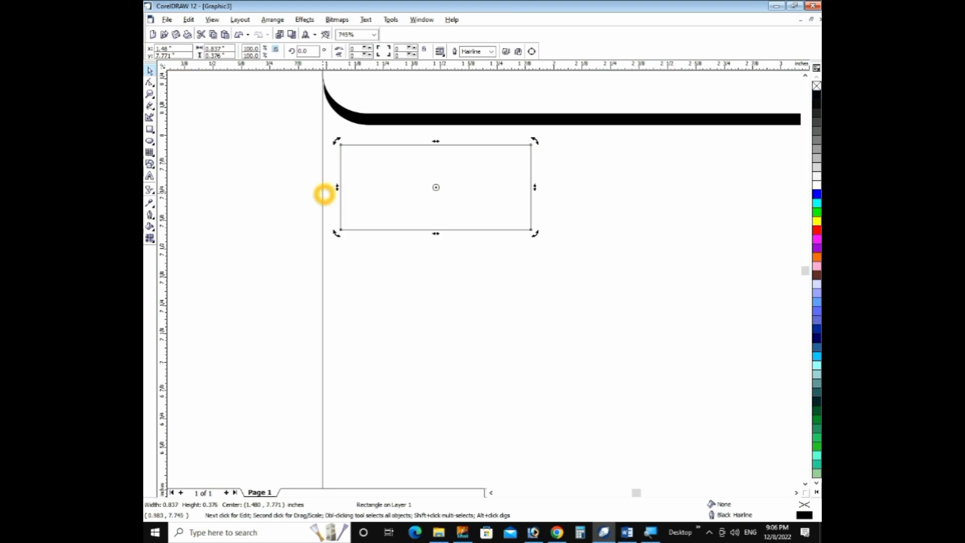
left_click(325, 194, "shift")
key("l")
left_click(406, 267)
- Duplicate the cell into a four-cell row, widening the second cell and stretching the fourth to 1.31 inches, up to the frame's right edge
key("F3")
key("F2")
left_click_drag(342, 157, 628, 242)
left_click(319, 260)
left_click_drag(272, 259, 534, 268)
left_click(294, 279)
left_click_drag(294, 279, 603, 295)
left_click_drag(581, 259, 779, 264)
left_click_drag(714, 289, 772, 320)
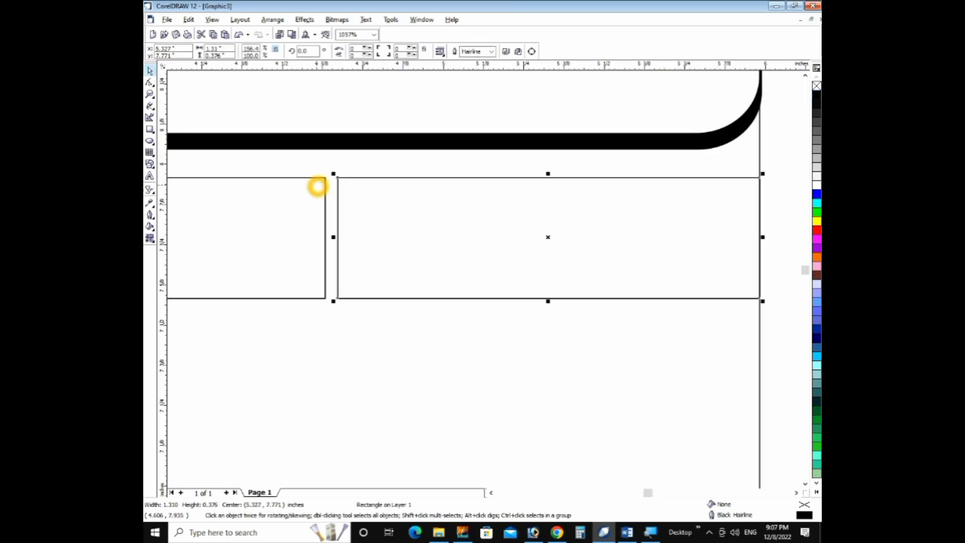
- Convert the last cell to curves, add two nodes on its left edge and bulge the segment between them outward
key("ctrl+q")
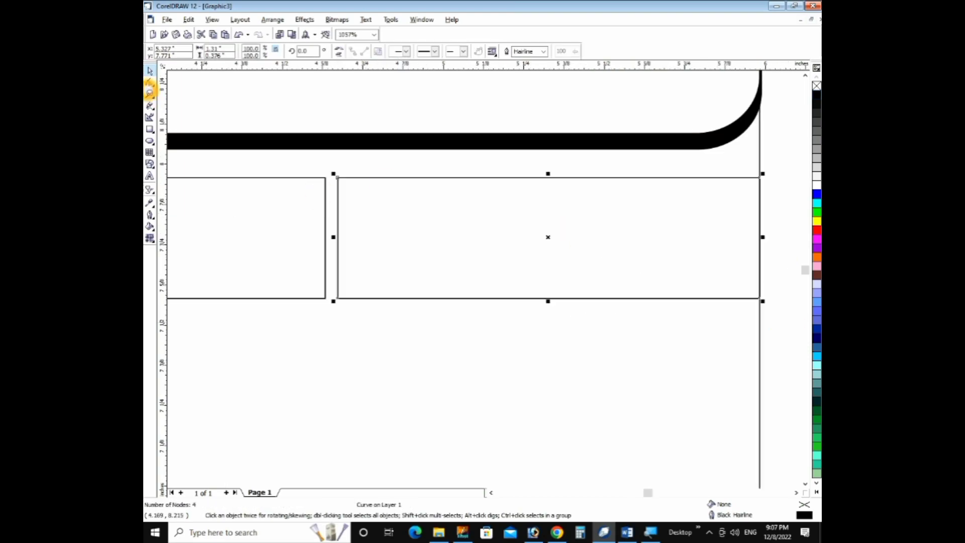
left_click(149, 82)
scroll(236, 243, "up", 1)
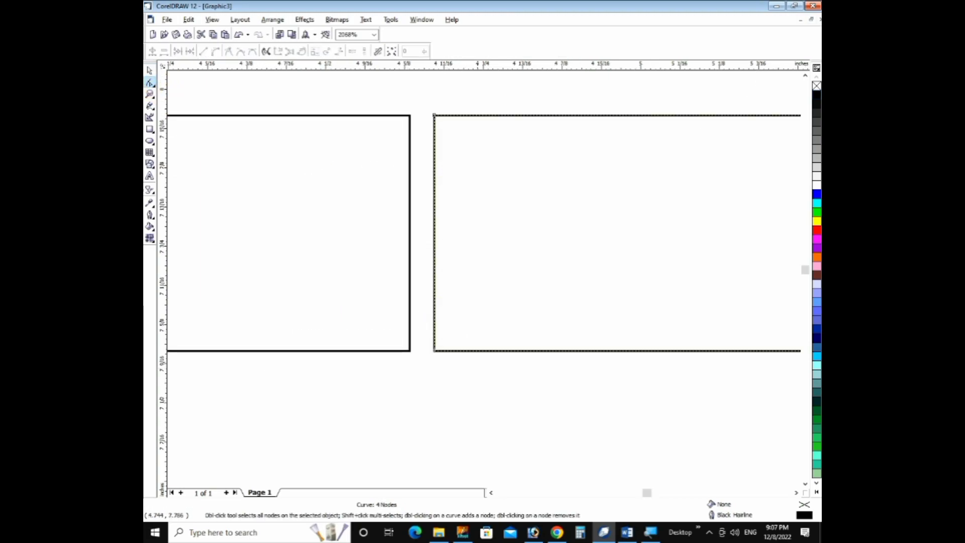
double_click(434, 162)
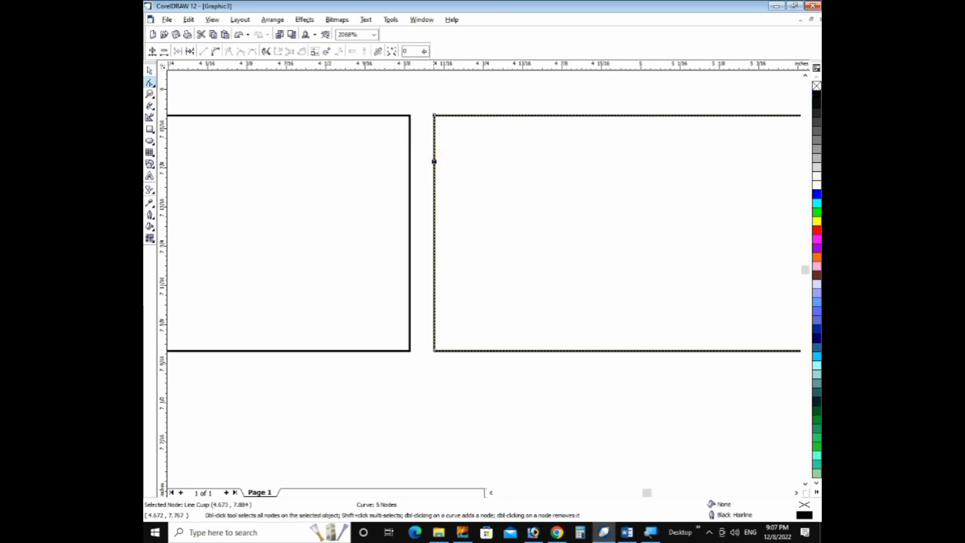
double_click(435, 302)
left_click(434, 225)
left_click(251, 51)
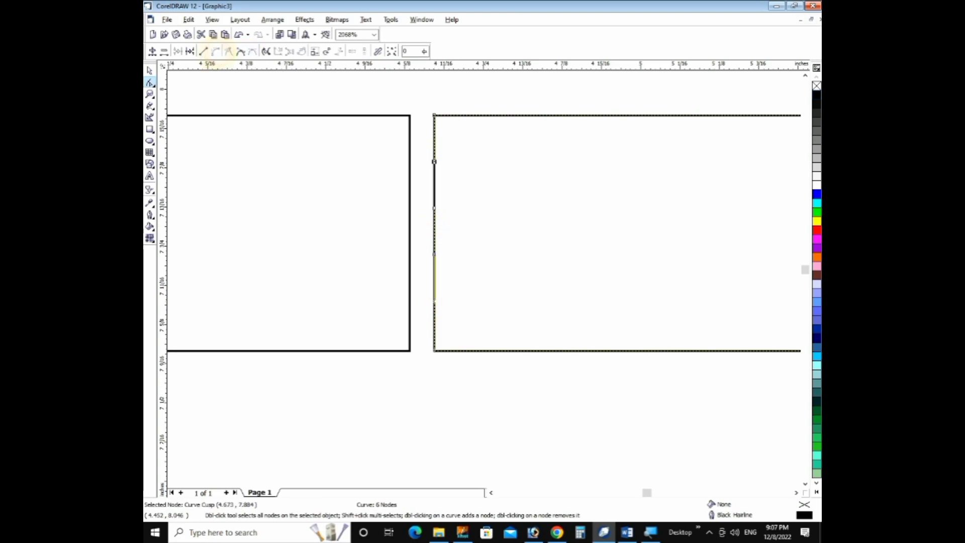
left_click_drag(435, 221, 399, 222)
key("space")
left_click(439, 208)
- Fill the last cell with the curved left edge with black
key("F3")
left_click(360, 159)
left_click(326, 182)
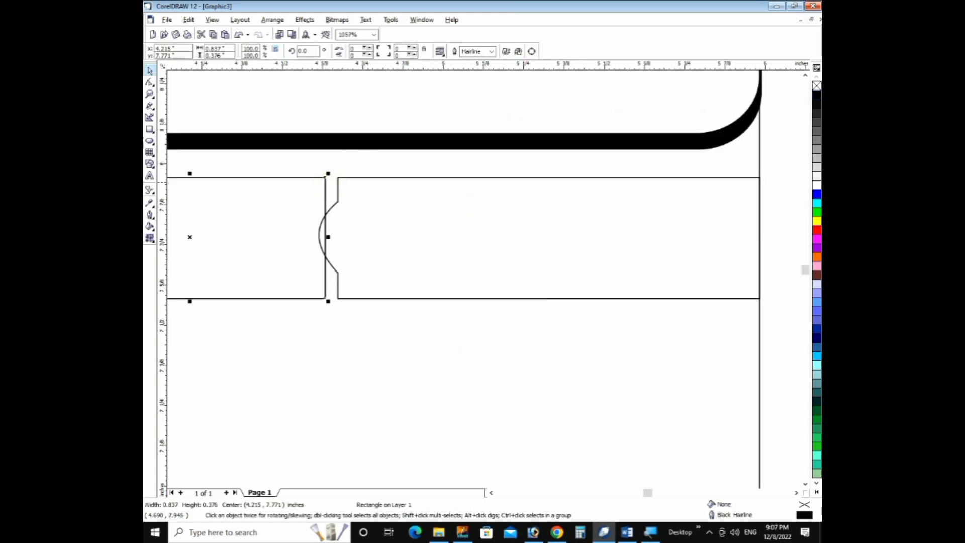
left_click(513, 179)
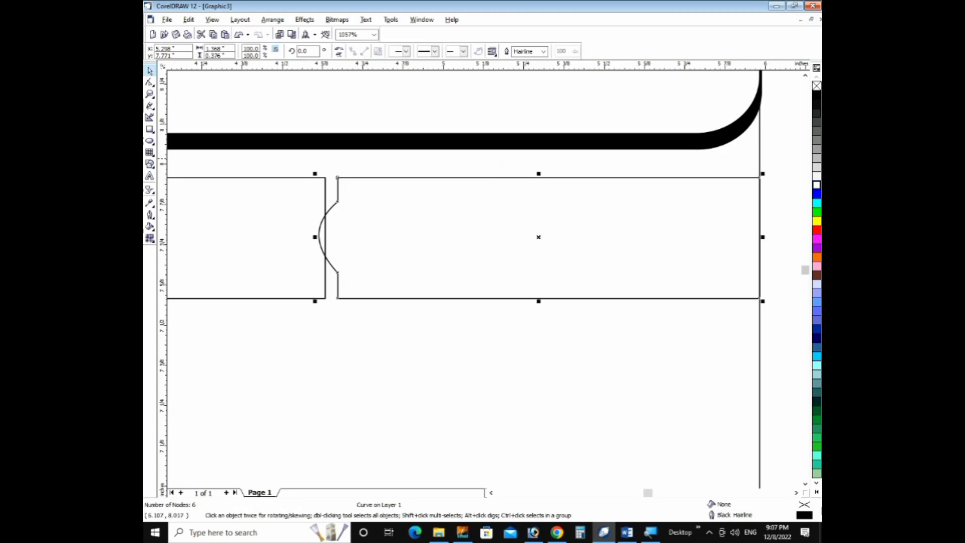
left_click(817, 97)
left_click(533, 348)
- Duplicate the complete four-cell row directly beneath the first row, leaving a small gap
key("F3")
key("F3")
left_click_drag(361, 171, 687, 254)
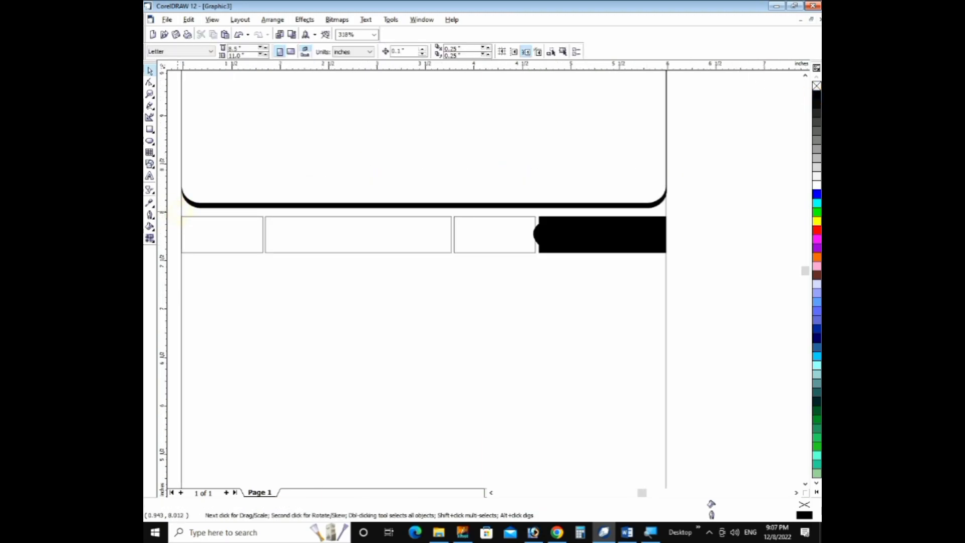
left_click_drag(178, 209, 678, 288)
left_click_drag(603, 228, 598, 276)
key("ctrl+r")
right_click(598, 275)
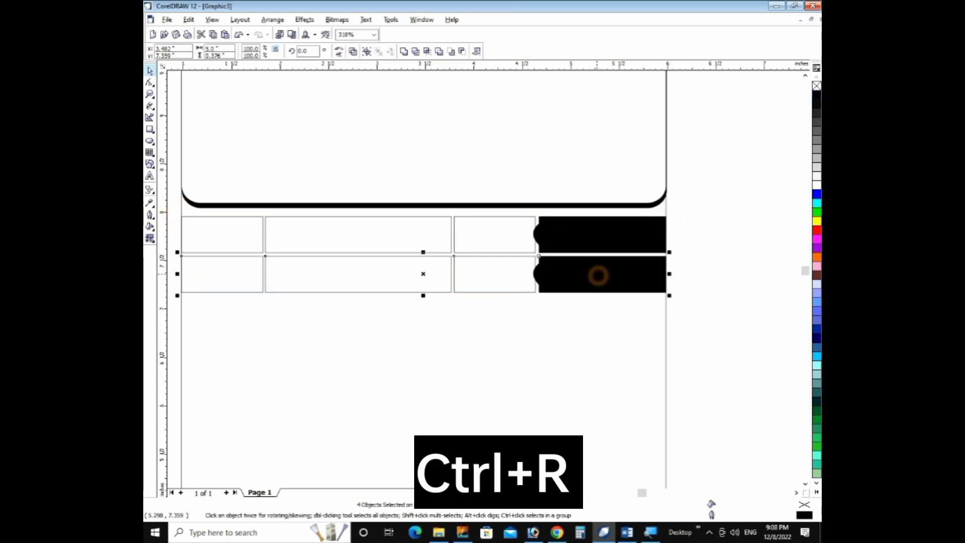
- Repeat the row duplication down the frame until the table has twelve rows
key("F3")
key("F2")
left_click_drag(337, 154, 645, 446)
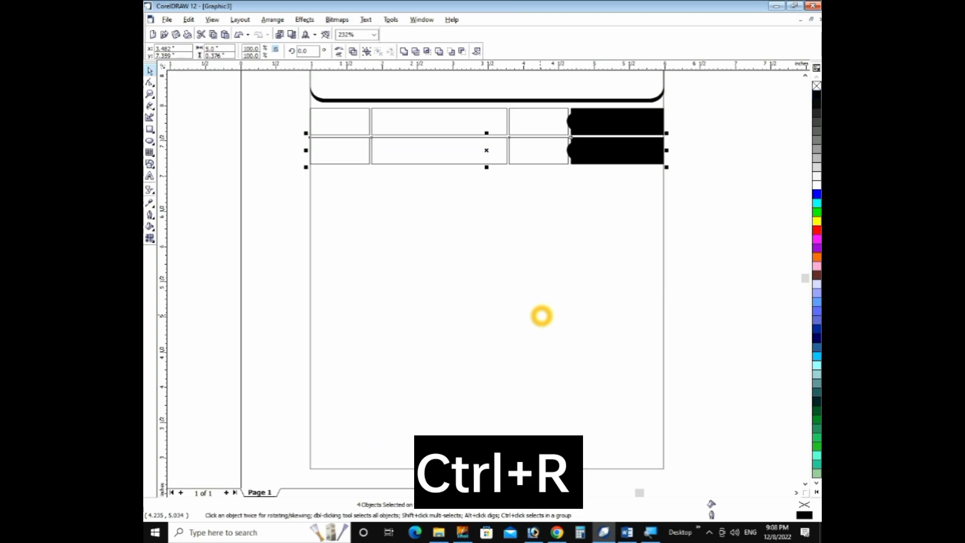
key("ctrl+r")
key("ctrl+r")
key("ctrl+r")
key("ctrl+r")
key("ctrl+r")
key("ctrl+r")
key("ctrl+r")
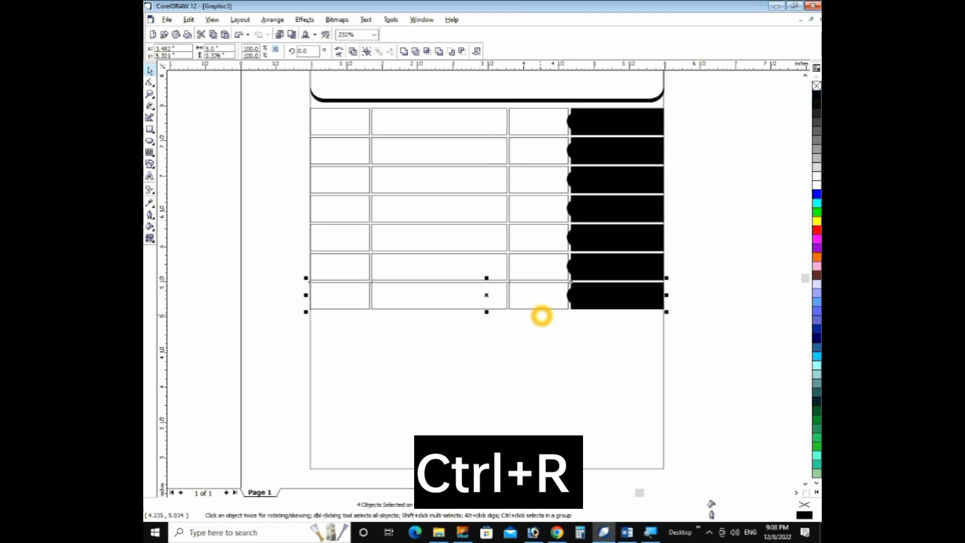
key("ctrl+r")
key("ctrl+r")
key("ctrl+r")
- Fill the eleven last-column cells below the top row with 20% Black
left_click(637, 440)
left_click(629, 412, "shift")
left_click(630, 386, "shift")
left_click(634, 357, "shift")
left_click(630, 294, "shift")
left_click(631, 236, "shift")
left_click(630, 208, "shift")
left_click(628, 186, "shift")
left_click(632, 154, "shift")
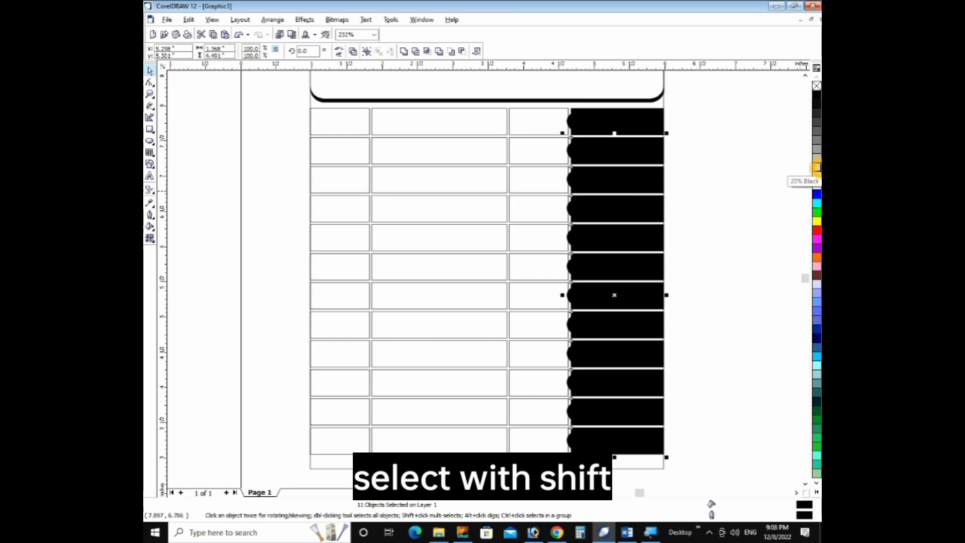
left_click(816, 167)
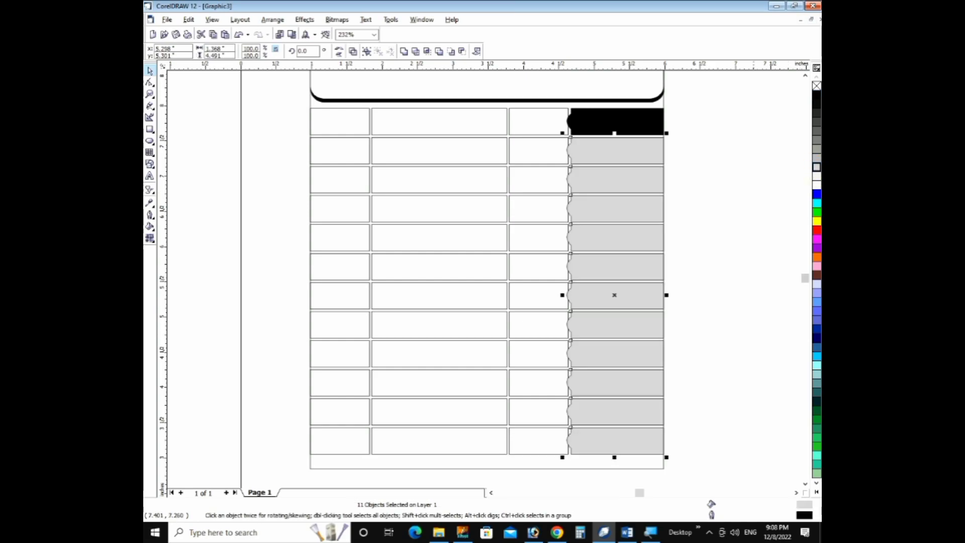
left_click(748, 165)
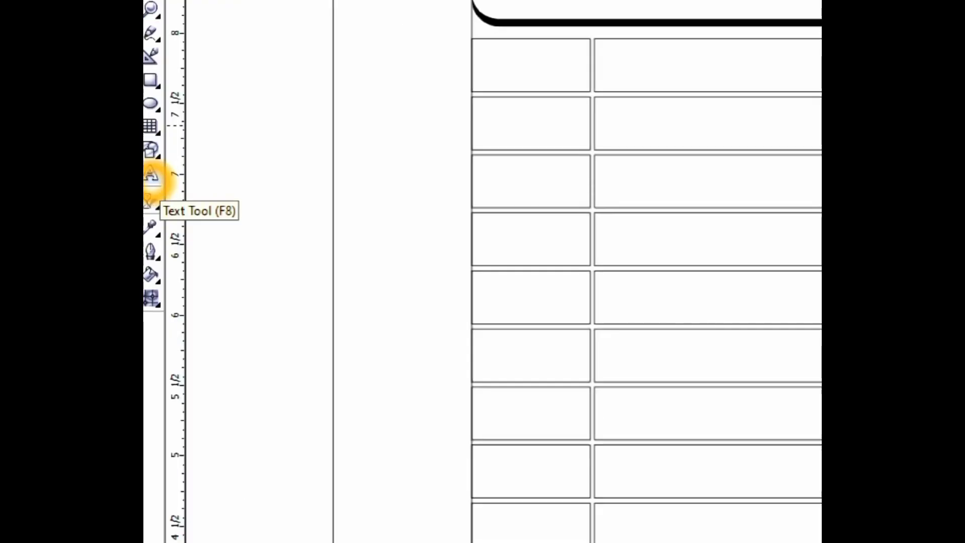
- Add the text "S.No." at the first cell of the top row and make it bold at 12 pt
left_click(151, 175)
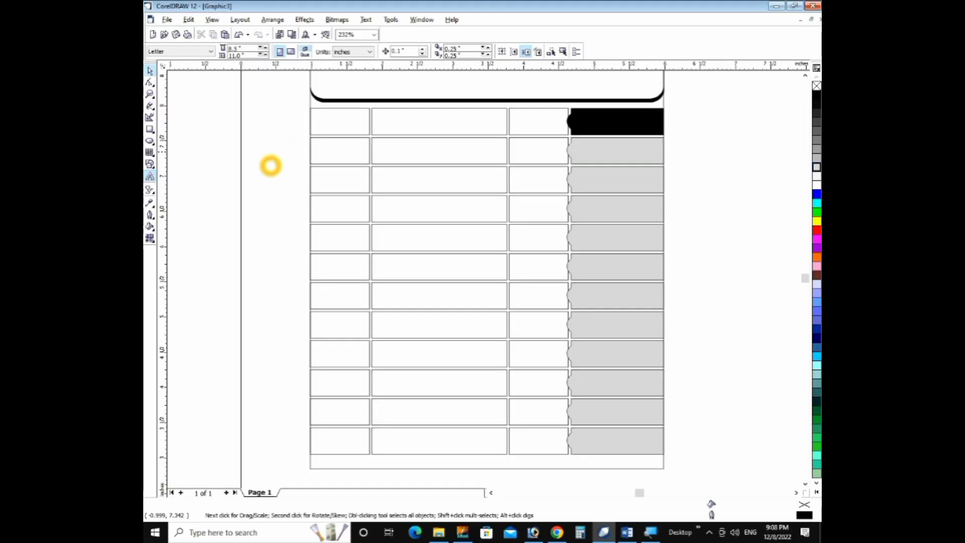
left_click_drag(301, 100, 636, 176)
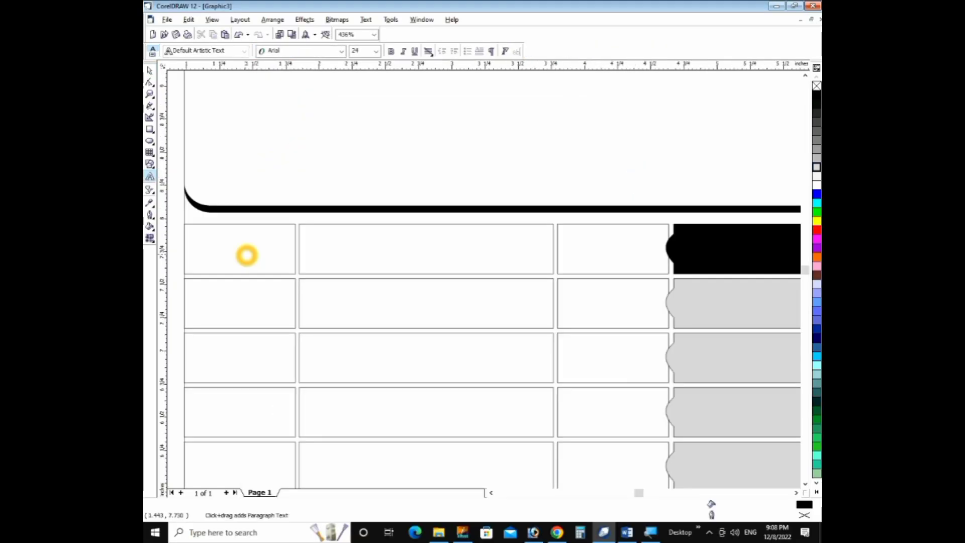
left_click_drag(247, 255, 249, 273)
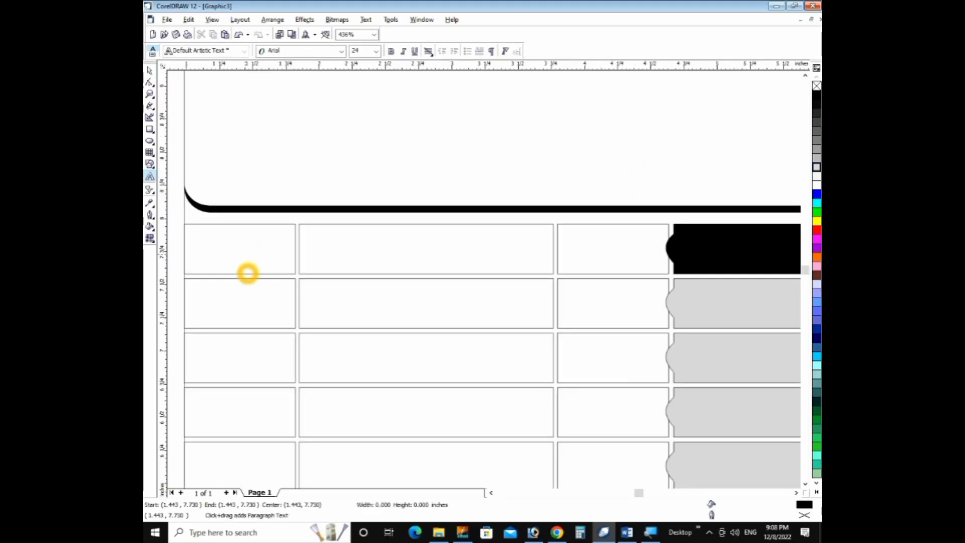
type("S.No.")
key("ctrl+space")
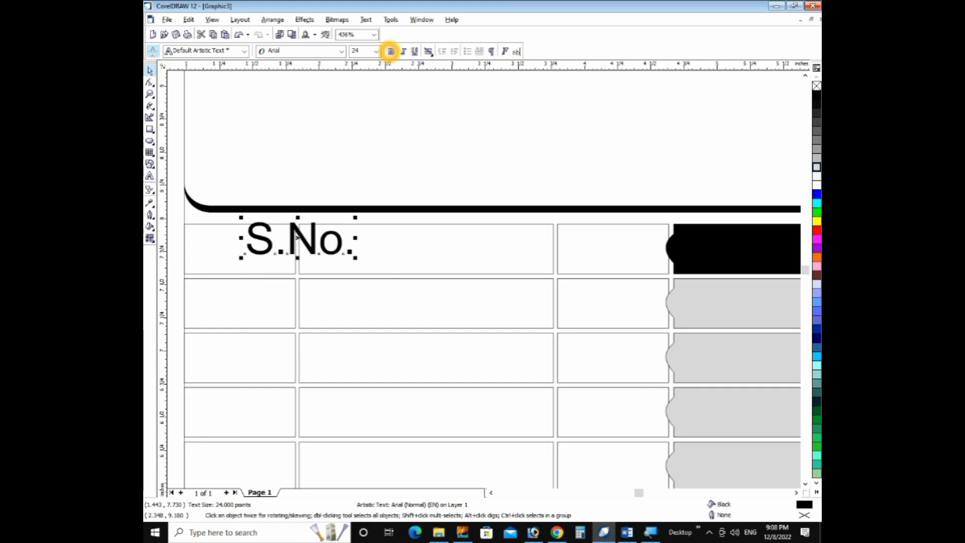
left_click(390, 50)
left_click(376, 51)
left_click(372, 122)
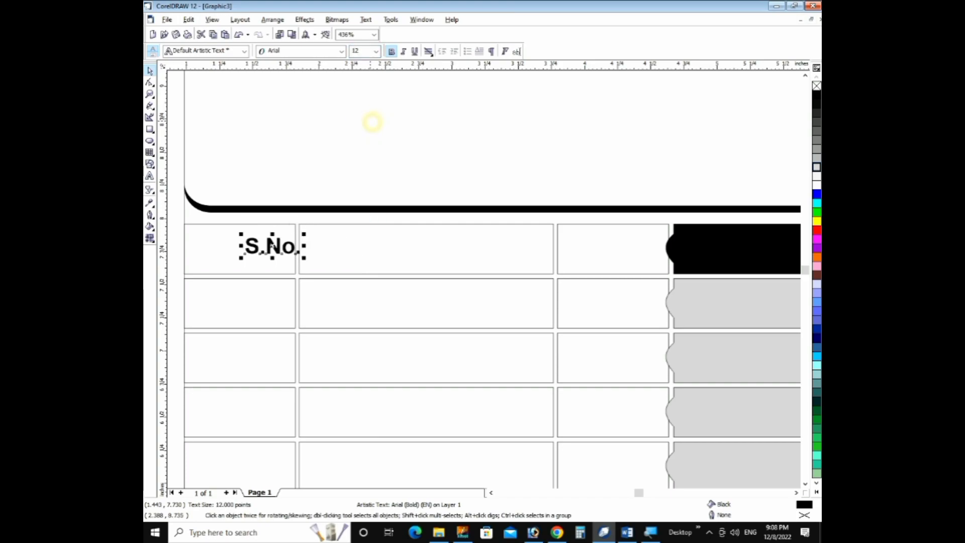
- Center the "S.No." label horizontally and vertically in the first cell
left_click(265, 224, "shift")
key("c")
key("e")
left_click(271, 217)
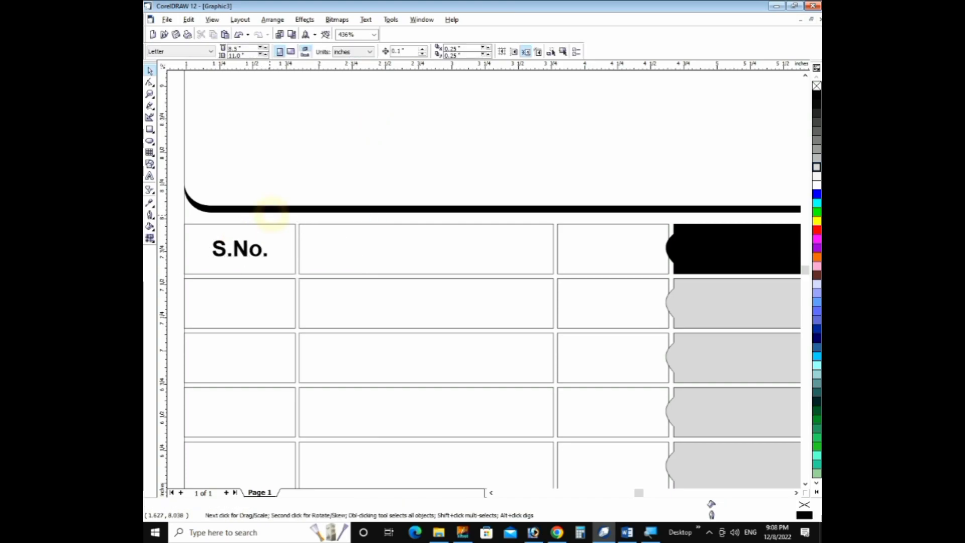
- Copy the "S.No." label into the second cell of the top row and change its text to "Description"
left_click(246, 251)
left_click_drag(247, 251, 345, 250)
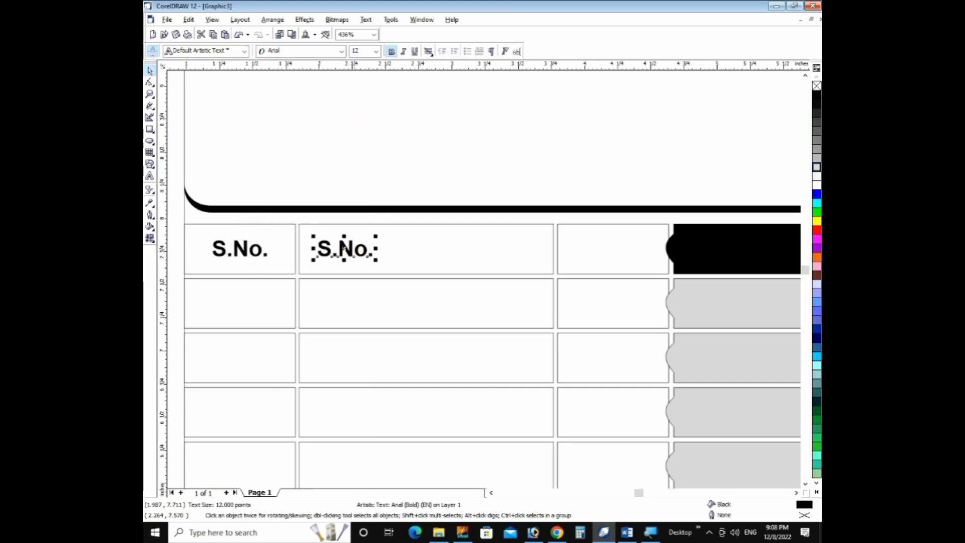
key("F8")
key("ctrl+a")
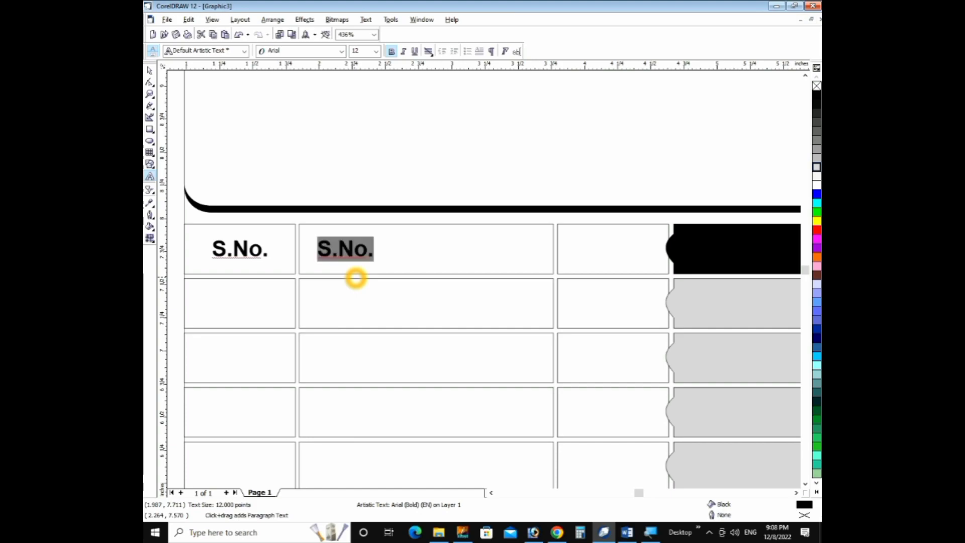
type("Desc")
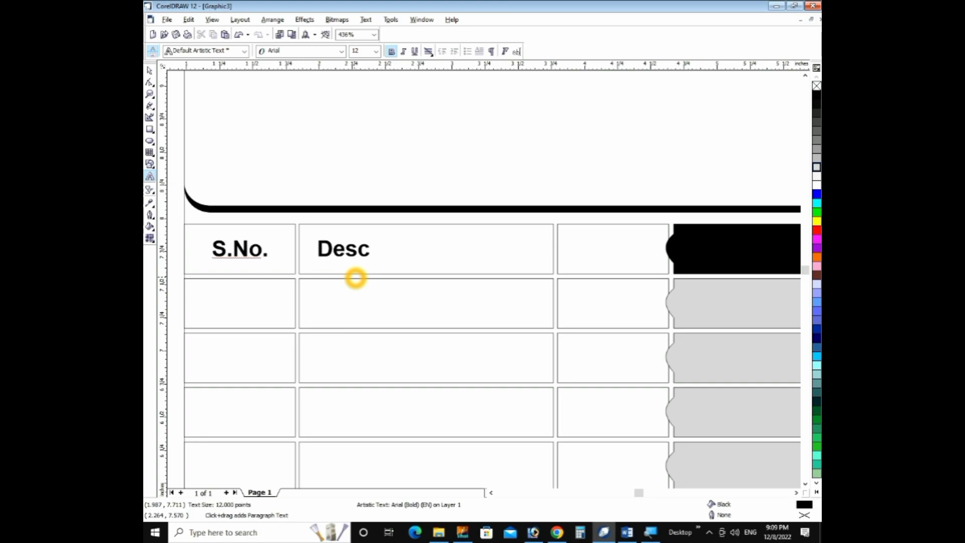
key("ctrl+space")
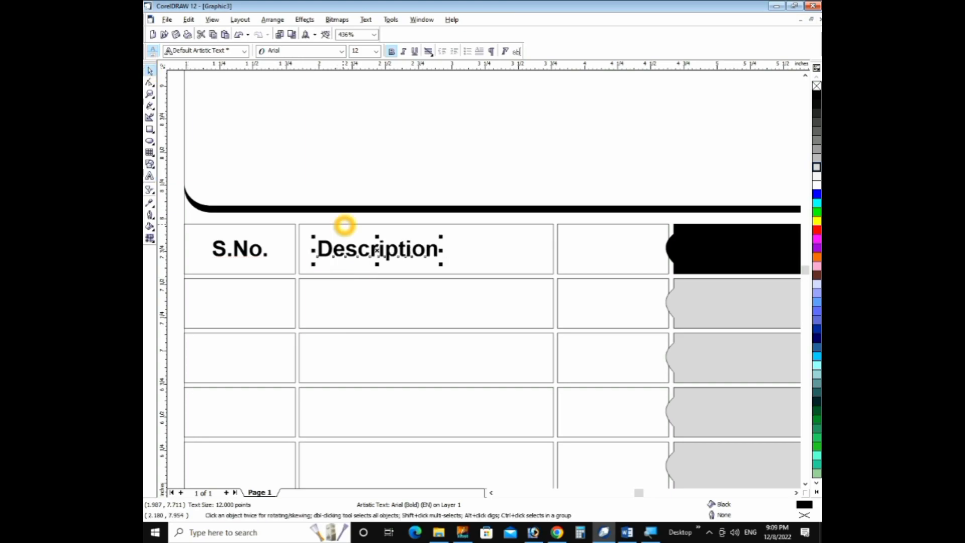
- Center the "Description" label horizontally and vertically in its cell
left_click(345, 224, "shift")
key("c")
key("e")
left_click(371, 210)
- Copy the "Description" label into the third cell of the top row and change its text to "Rate"
left_click_drag(377, 247, 579, 258)
right_click(578, 258)
key("F8")
key("ctrl+a")
type("Rate")
left_click(150, 71)
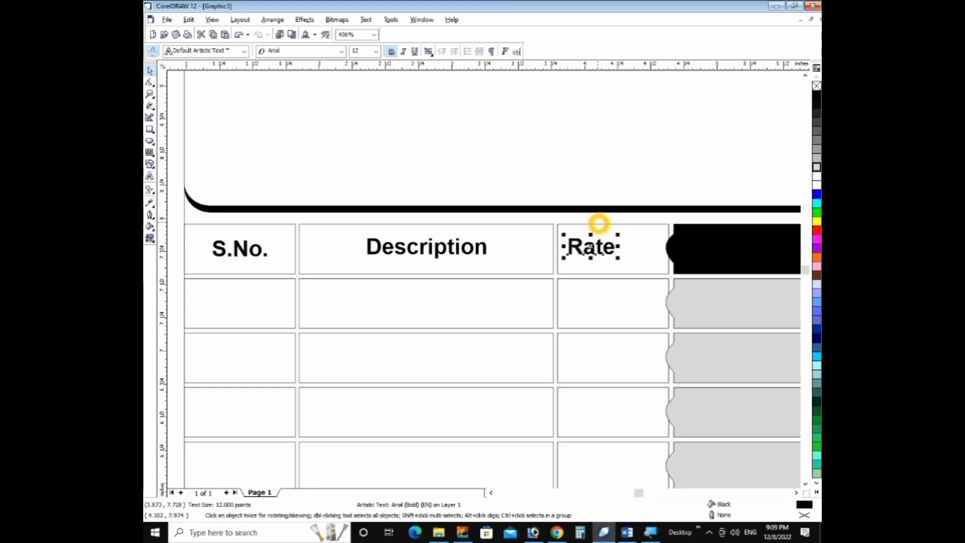
- Center the "Rate" label horizontally and vertically in its cell
left_click(598, 224, "shift")
key("c")
key("e")
left_click(598, 218)
- Copy the "Rate" label onto the black cell of the top row and color the copy white
left_click_drag(600, 242, 702, 247)
right_click(703, 247)
left_click(816, 185)
key("shift+F2")
scroll(615, 217, "down", 2)
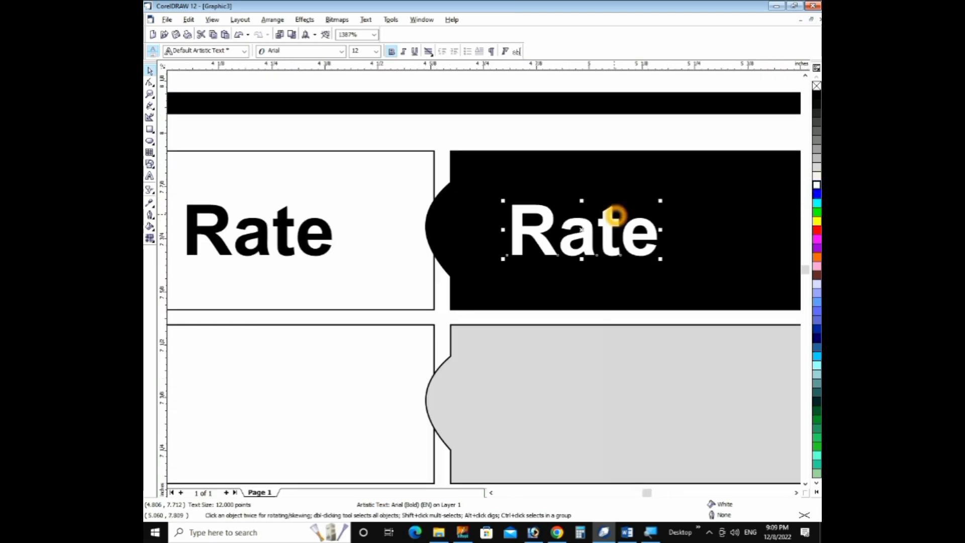
- Change the white label's text to "Amount" and center it horizontally in the black cell
key("F8")
key("ctrl+a")
type("Amout")
key("BackSpace")
type("nt")
scroll(616, 217, "down", 1)
left_click(149, 70)
left_click(618, 253, "shift")
key("c")
left_click(609, 179)
- Copy the black "Rate" label down to the third-last cell of the Rate column
scroll(598, 179, "down", 2)
key("F2")
left_click_drag(327, 165, 673, 473)
left_click_drag(517, 104, 528, 453)
key("F2")
left_click_drag(477, 403, 691, 540)
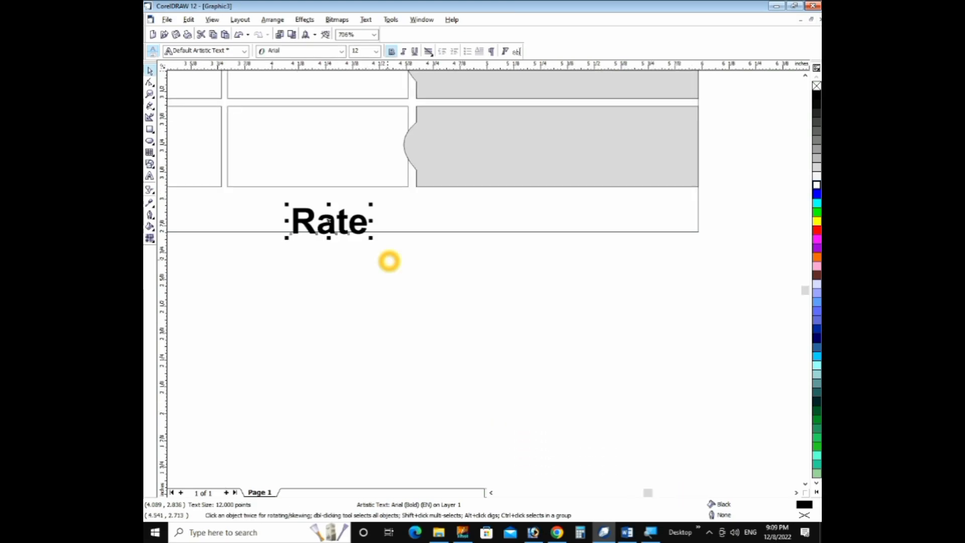
key("F3")
key("F2")
left_click_drag(432, 289, 636, 423)
left_click_drag(481, 426, 458, 169)
- Change the copied label's text to "Total" and duplicate it into the two Rate column cells below
key("F8")
double_click(457, 171)
type("Total")
key("ctrl+space")
left_click_drag(436, 176, 441, 307)
- Center each of the three "Total" labels horizontally and vertically in its own cell
left_click(453, 305, "shift")
key("e")
key("c")
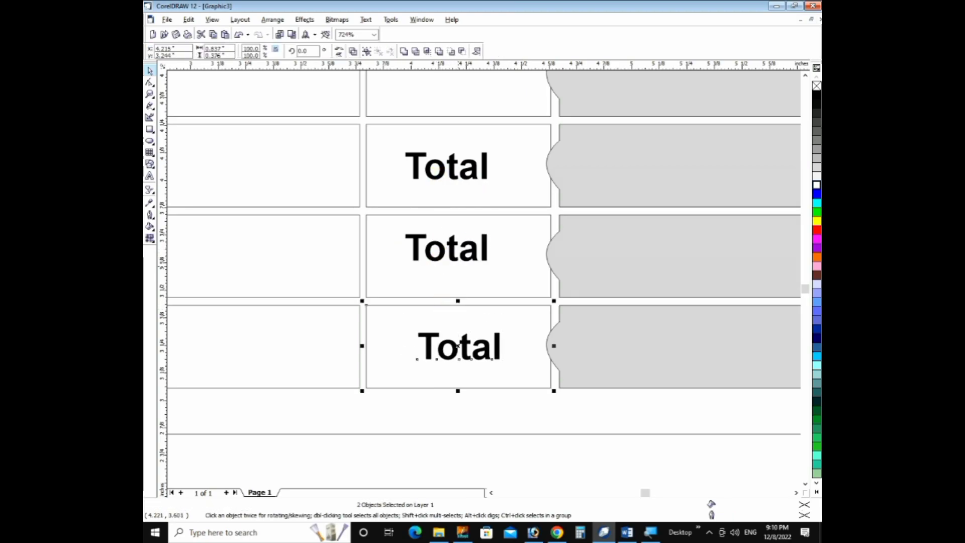
left_click(453, 259)
left_click(445, 298, "shift")
key("e")
key("c")
left_click(447, 176)
left_click(450, 174)
left_click(436, 207, "shift")
key("e")
key("c")
- Change the text of the middle "Total" label to "advance"
left_click(442, 259)
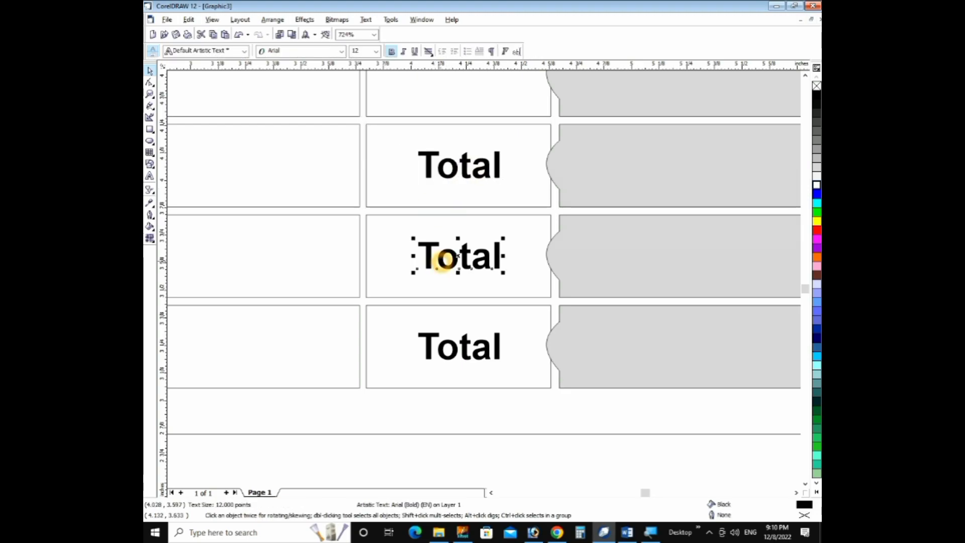
key("F8")
key("ctrl+a")
type("advance")
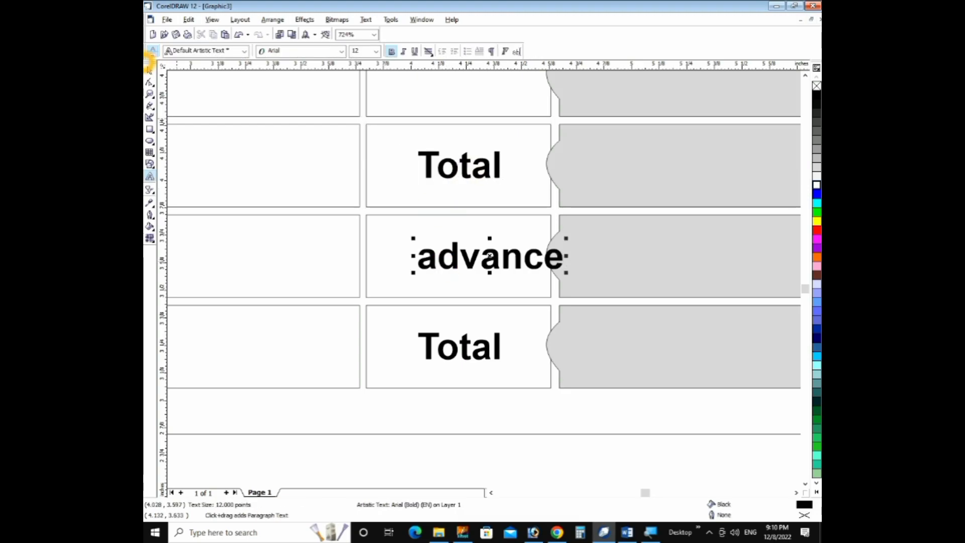
- Finish the middle label as "Advance" and center it horizontally and vertically in its cell
left_click(149, 70)
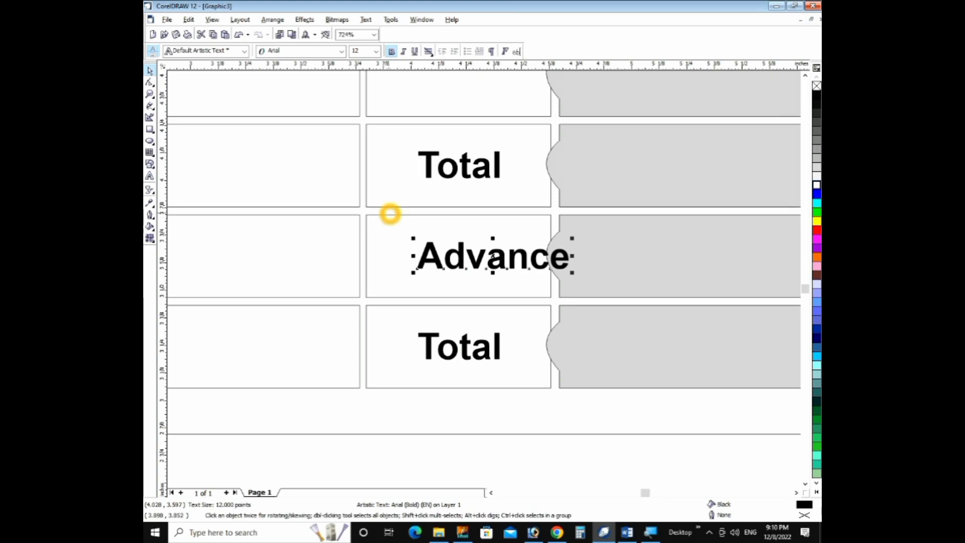
left_click(391, 216, "shift")
key("e")
key("c")
- Change the bottom "Total" label's text to "Balance" and center it horizontally and vertically in its cell
left_click(458, 347)
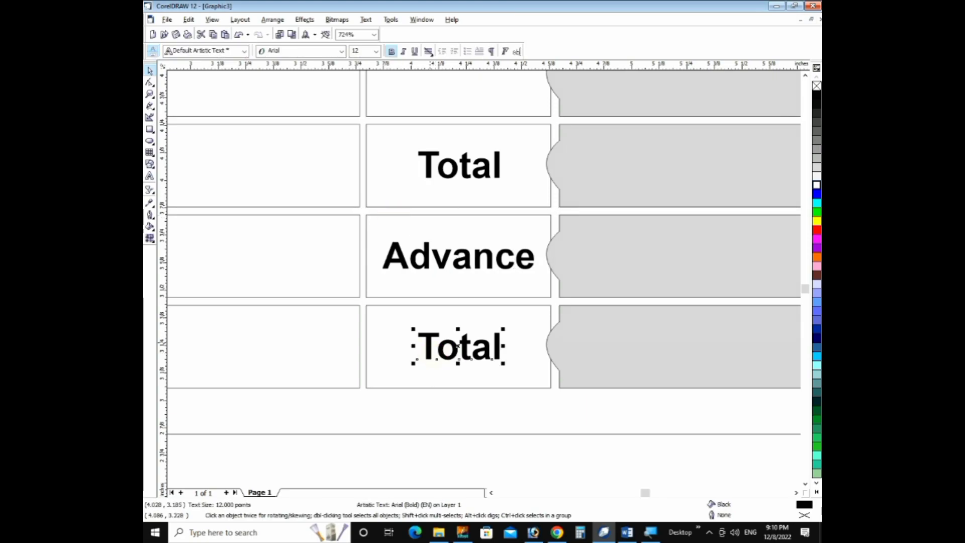
key("F8")
key("ctrl+a")
type("Balance")
left_click(149, 70)
left_click(389, 317, "shift")
key("e")
key("c")
left_click(453, 439)
scroll(452, 439, "down", 5)
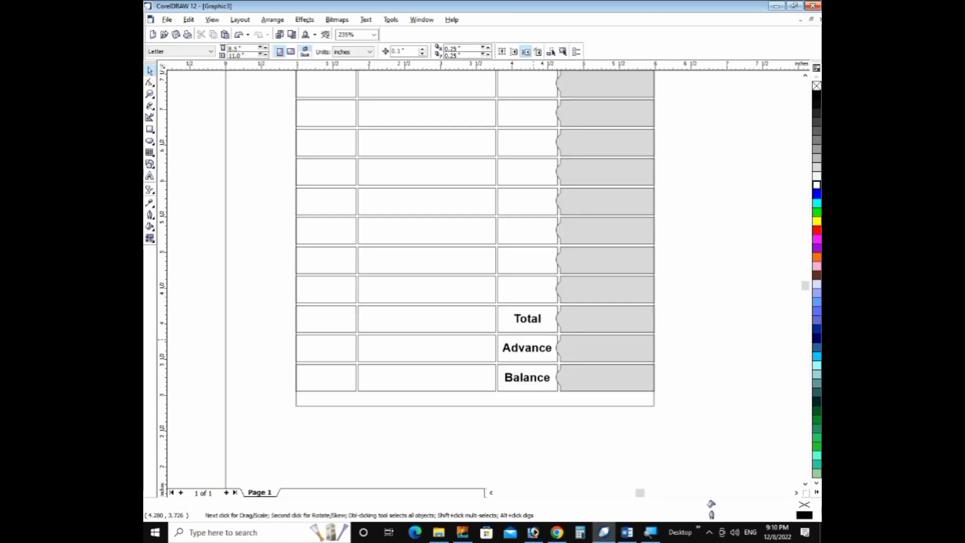
- Place a copy of the "Balance" label in the strip below the table, reading "Signature" and shifted slightly left
scroll(573, 446, "up", 4)
left_click(460, 267)
left_click_drag(460, 267, 452, 325)
key("F8")
key("ctrl+a")
type("Signature")
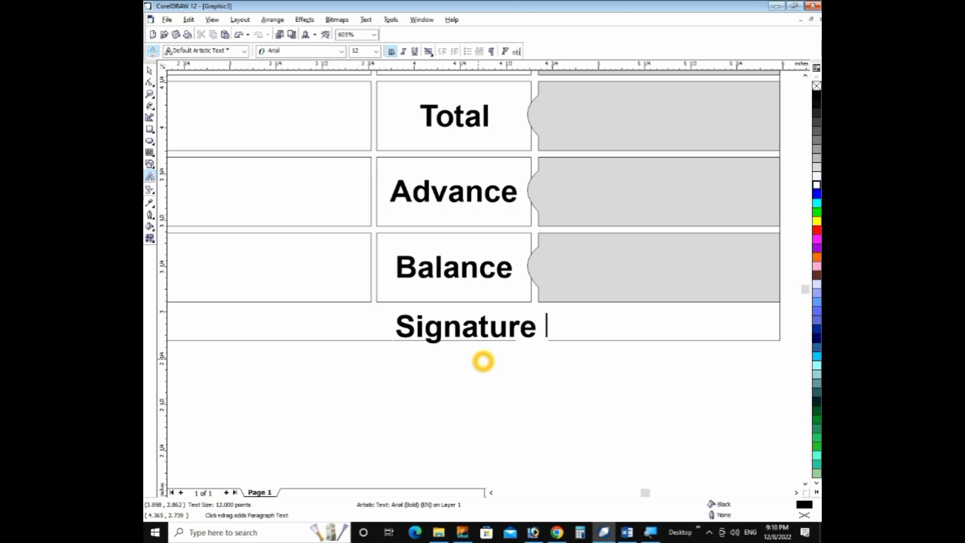
key("ctrl+space")
left_click_drag(405, 327, 381, 335)
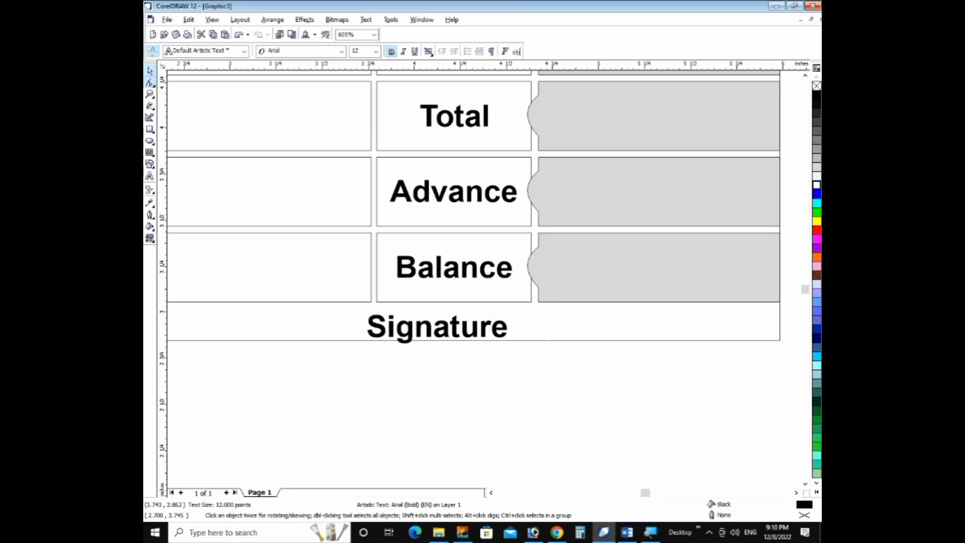
left_click(157, 110)
left_click(511, 333)
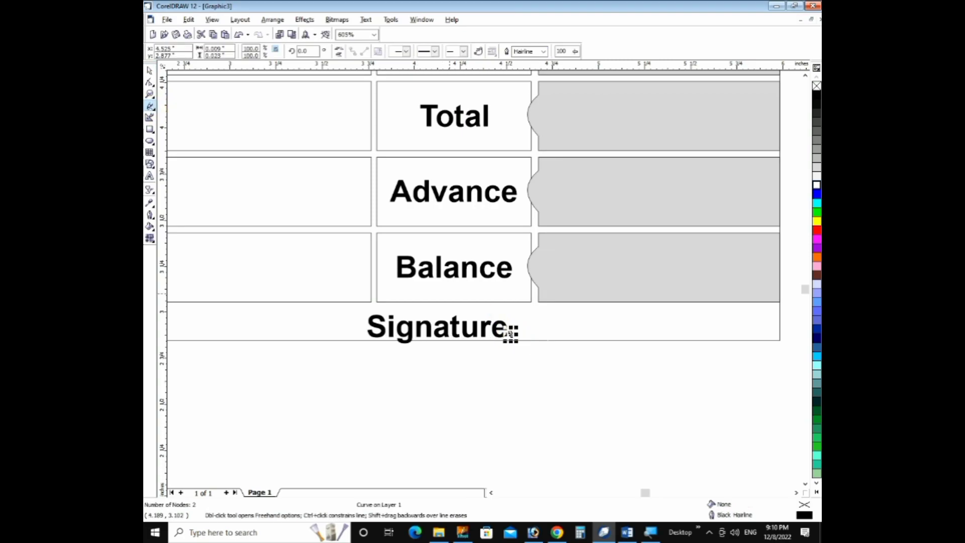
left_click(759, 336)
key("Delete")
- Draw a straight horizontal signature line about 1.45 in long from the end of the "Signature" label toward the form's right edge
left_click(508, 337)
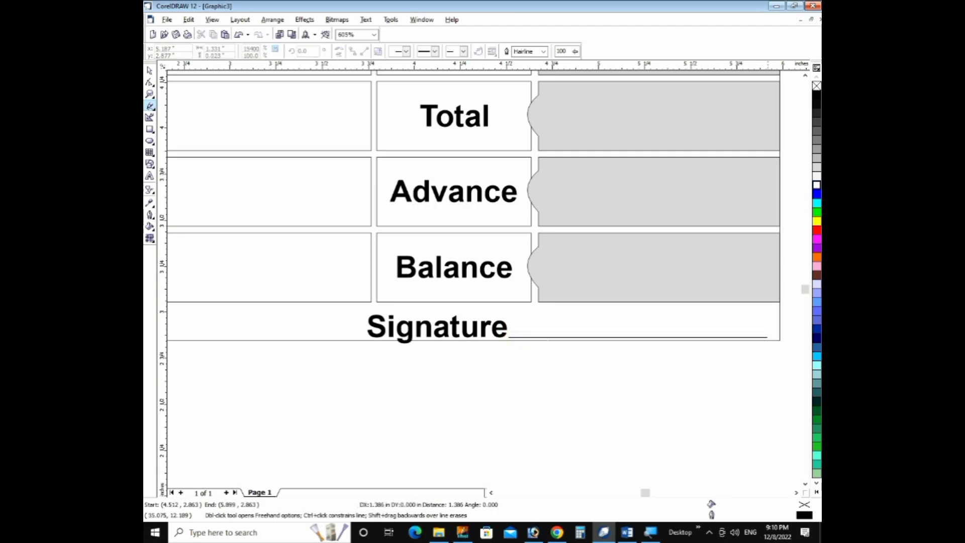
left_click(777, 348, "ctrl")
key("space")
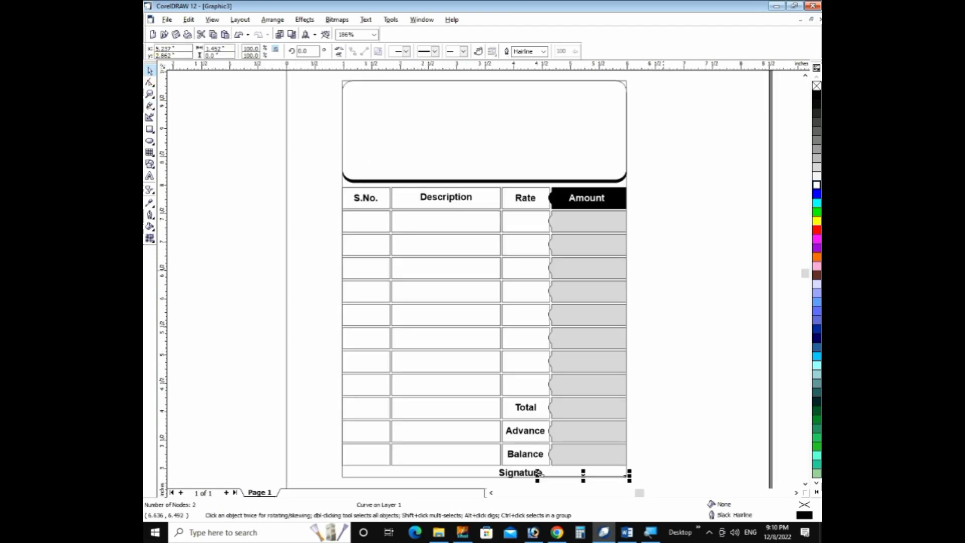
left_click(307, 123)
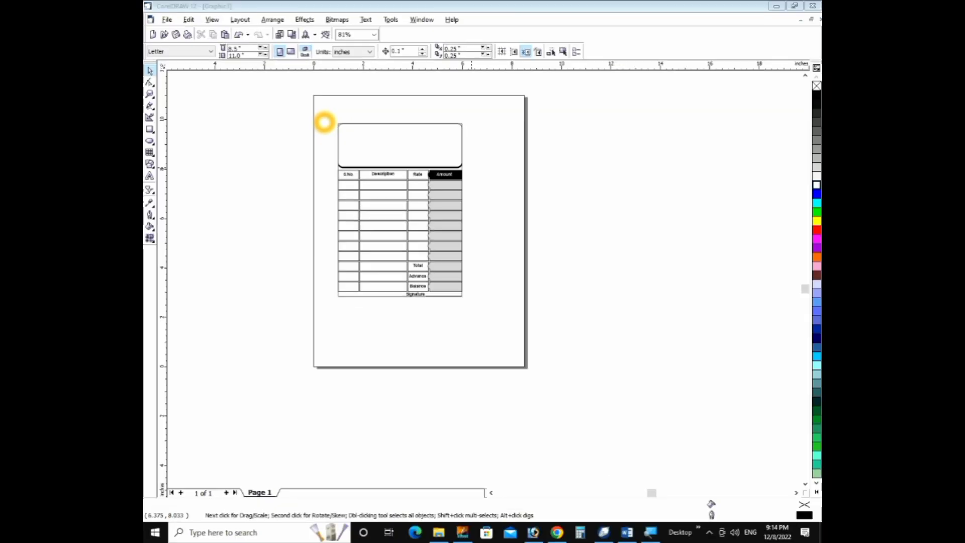
- Add the title text "Crystal Communication" in the upper part of the rounded header box
left_click(324, 122)
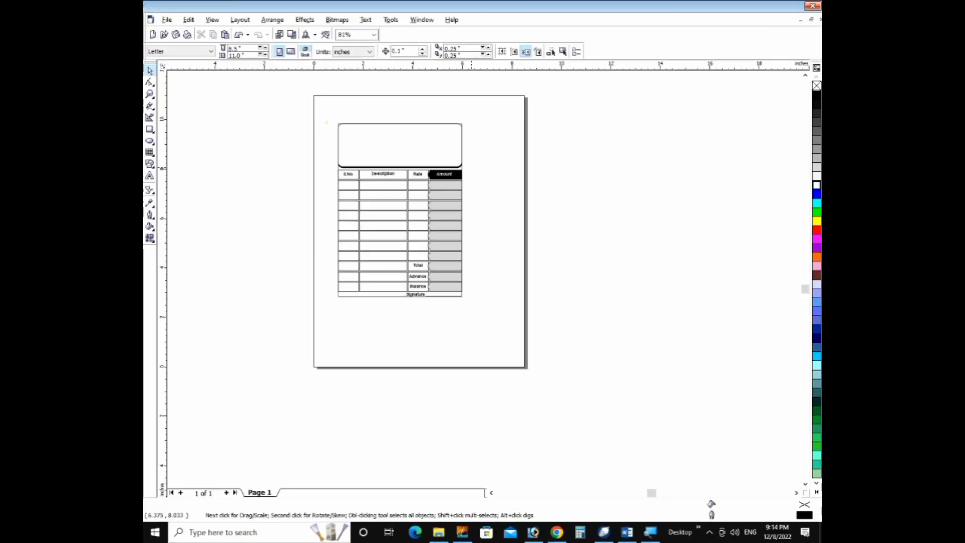
left_click_drag(334, 116, 490, 214)
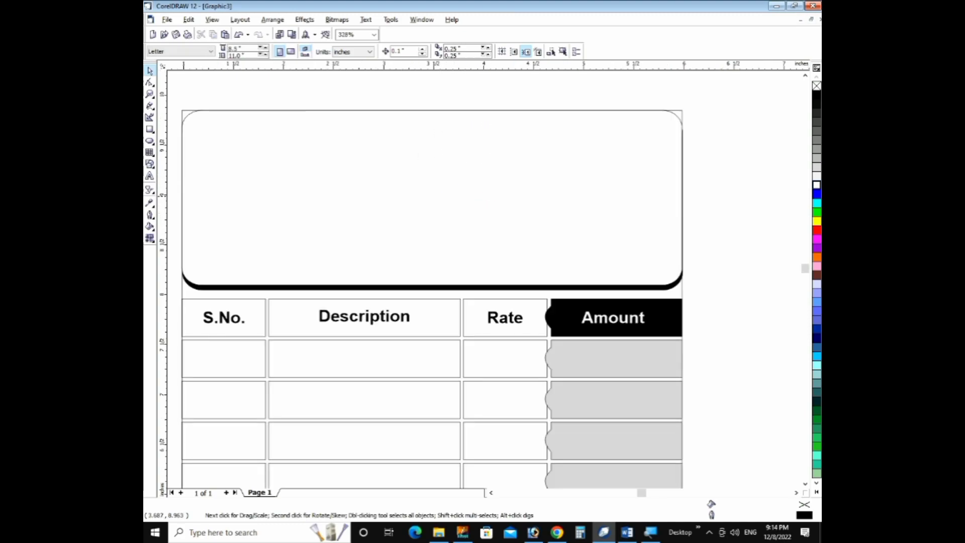
left_click(150, 179)
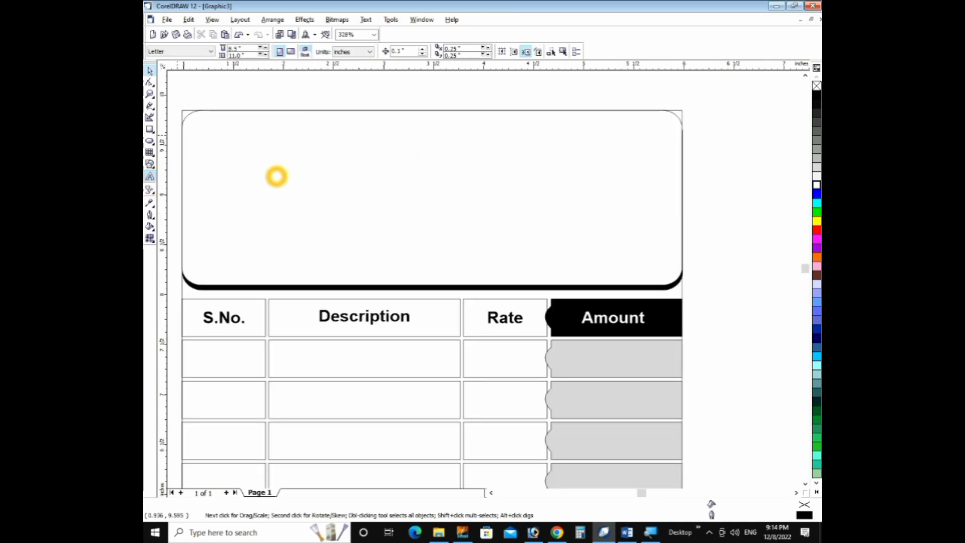
left_click(301, 170)
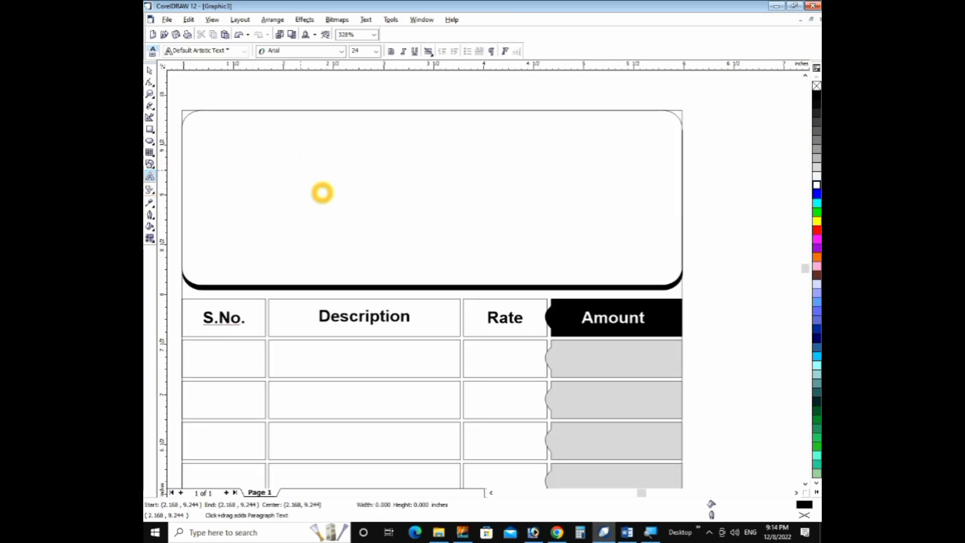
type("Crystal")
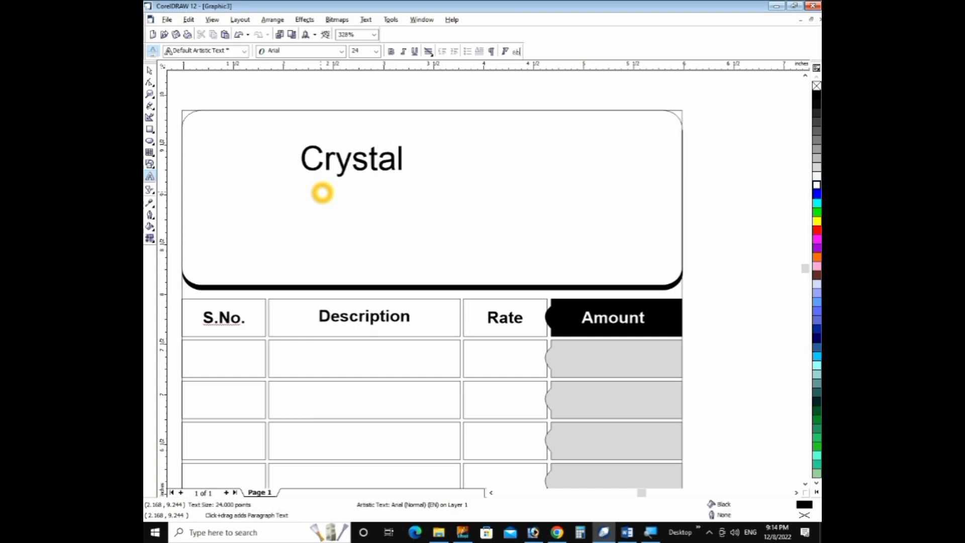
type(" Commi")
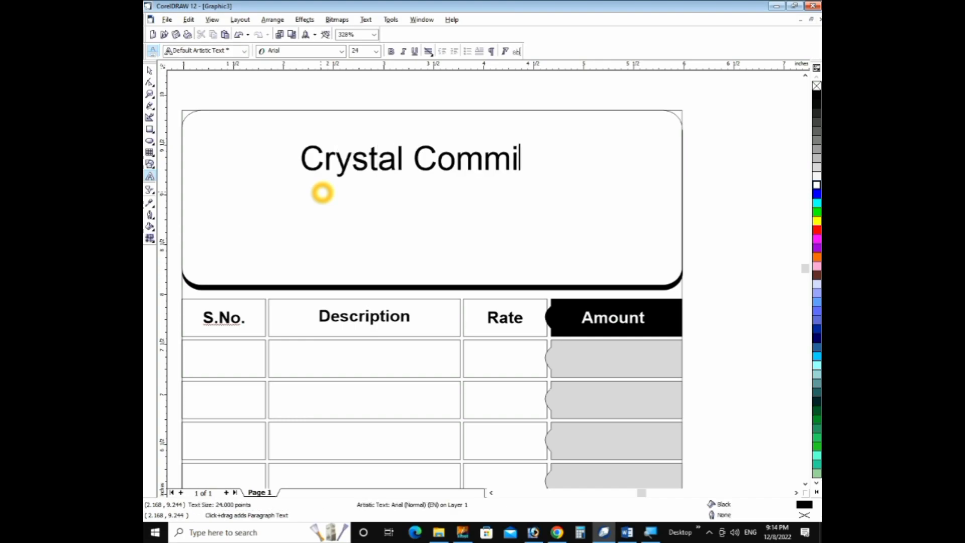
key("BackSpace")
type("unication")
left_click(150, 70)
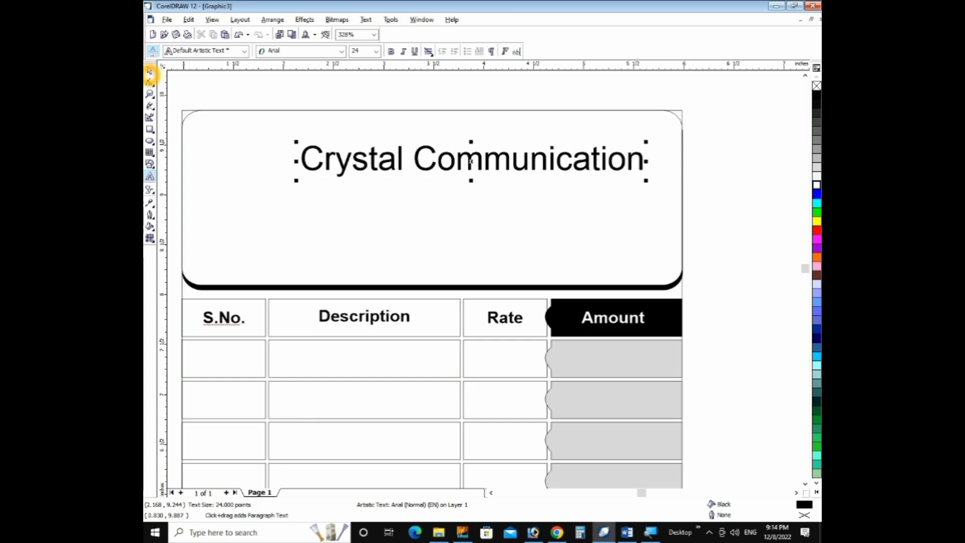
- Preview alternative fonts for the "Crystal Communication" title, going alphabetically from Arial as far as Ataxia Outline (BRK)
left_click(343, 51)
key("Down")
key("Down")
key("Down")
key("Down")
key("Down")
key("Down")
key("Down")
key("Down")
key("Down")
key("Down")
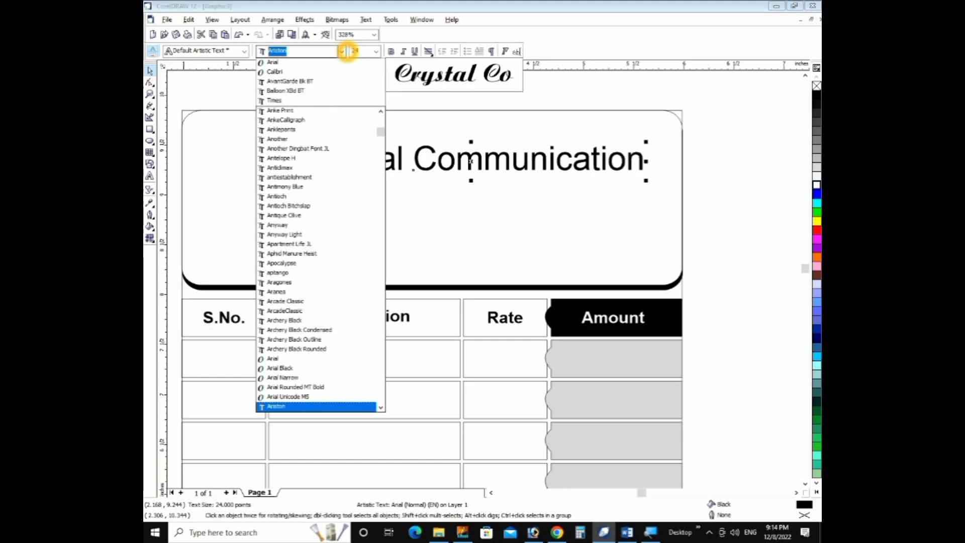
key("Down")
key("Down")
key("Down")
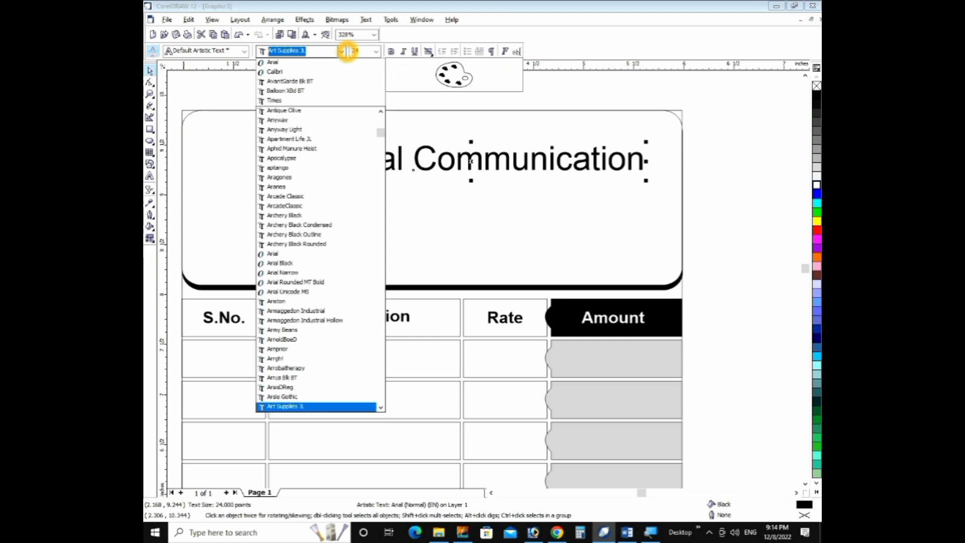
key("Down")
key("Down")
key("Down")
key("Down")
key("Down")
key("Down")
key("Down")
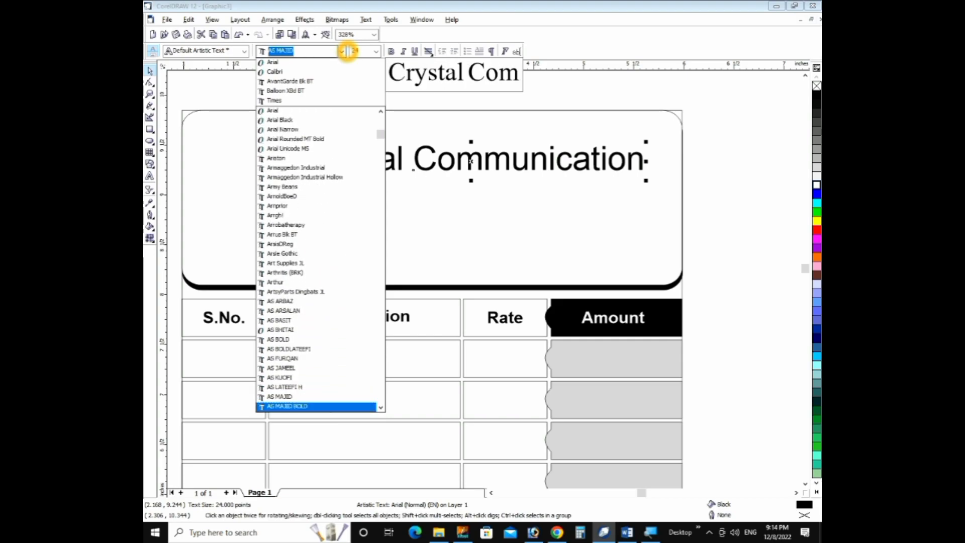
key("Down")
key("Down")
key("Down")
key("Down")
key("Down")
key("Down")
key("Down")
key("Down")
key("Down")
key("Down")
key("Down")
key("Down")
key("Down")
key("Down")
key("Down")
key("Down")
key("Down")
key("Down")
key("Down")
key("Down")
key("Down")
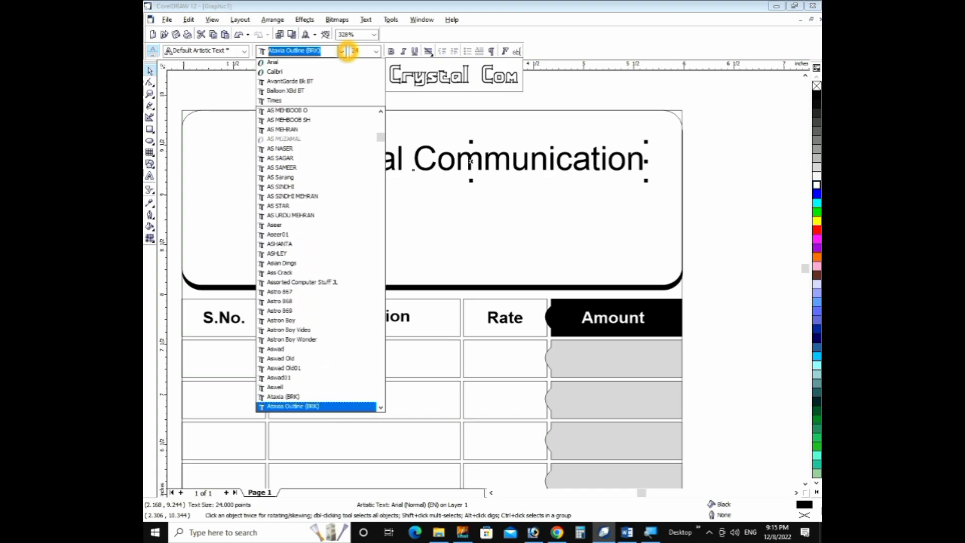